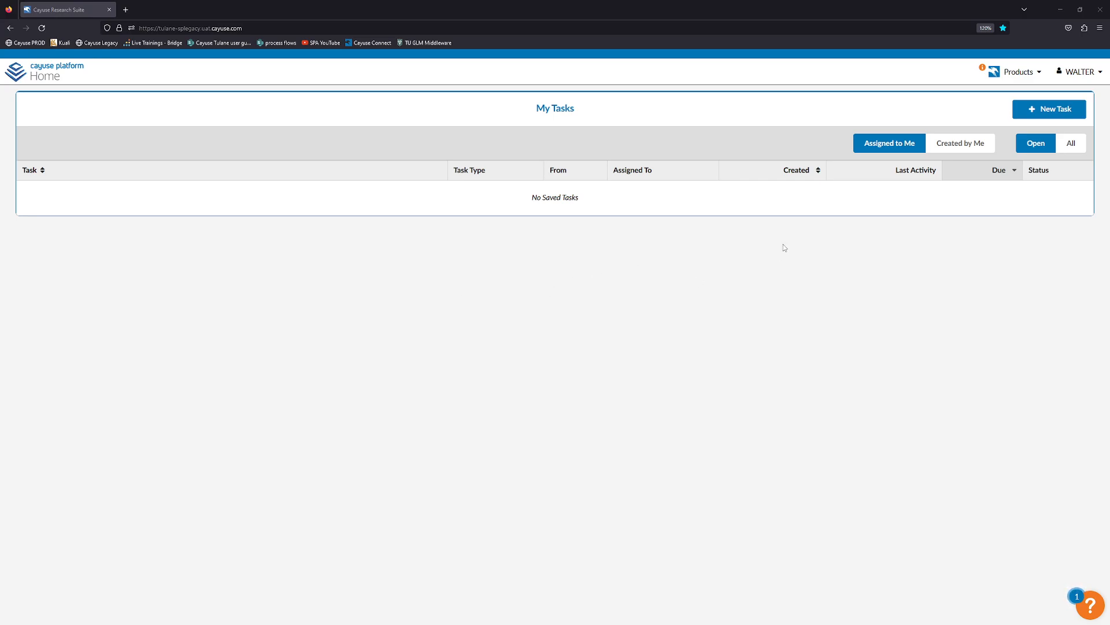
Open the Sponsored Projects product from the platform home page.
{"action": "left_click", "coordinate": [1019, 70]}
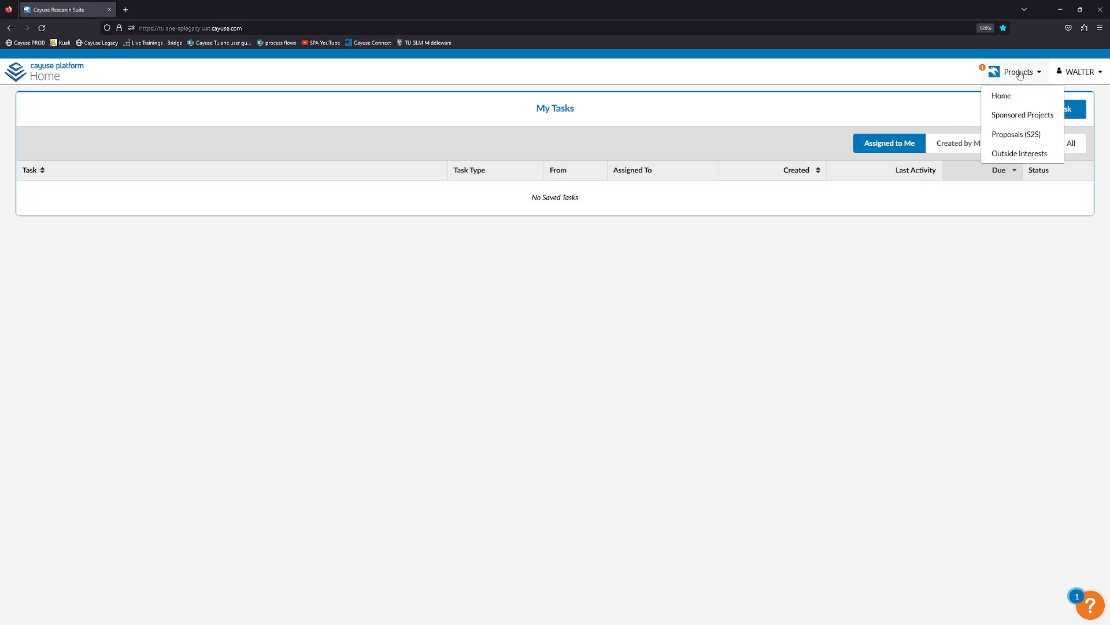
{"action": "left_click", "coordinate": [1022, 115]}
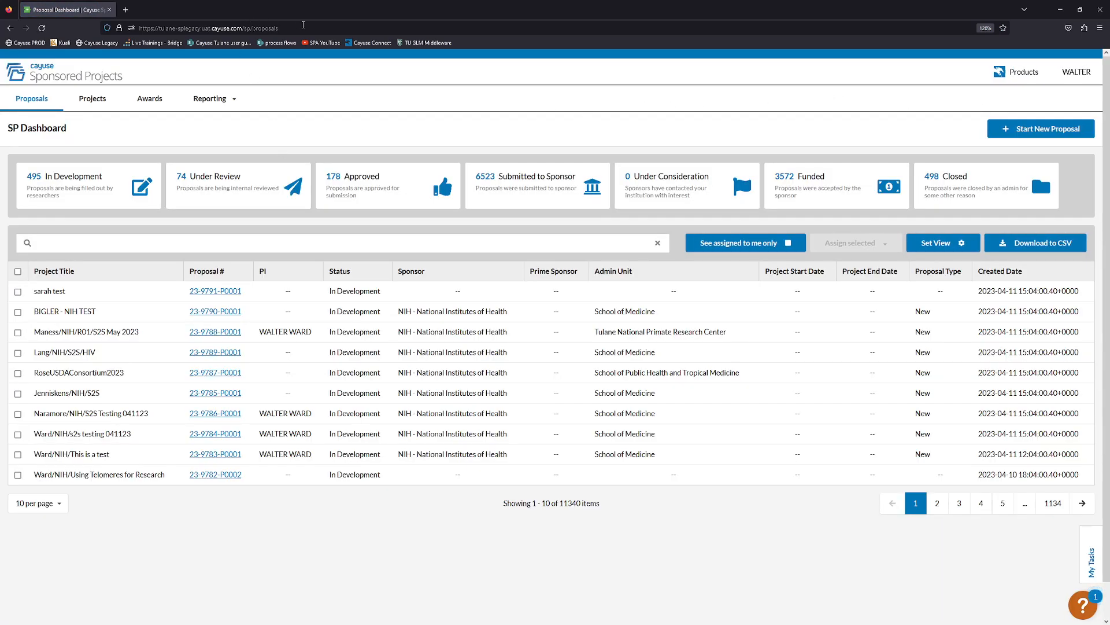
{"action": "left_click", "coordinate": [210, 29]}
{"action": "key", "text": "Escape"}
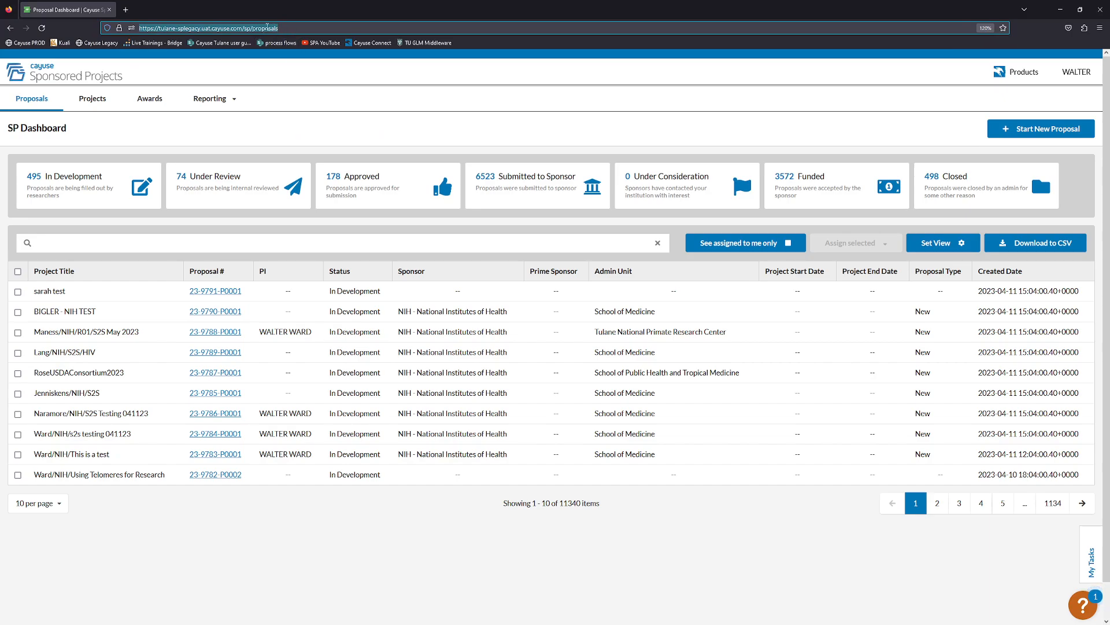
{"action": "left_click", "coordinate": [303, 26]}
{"action": "left_click", "coordinate": [550, 229]}
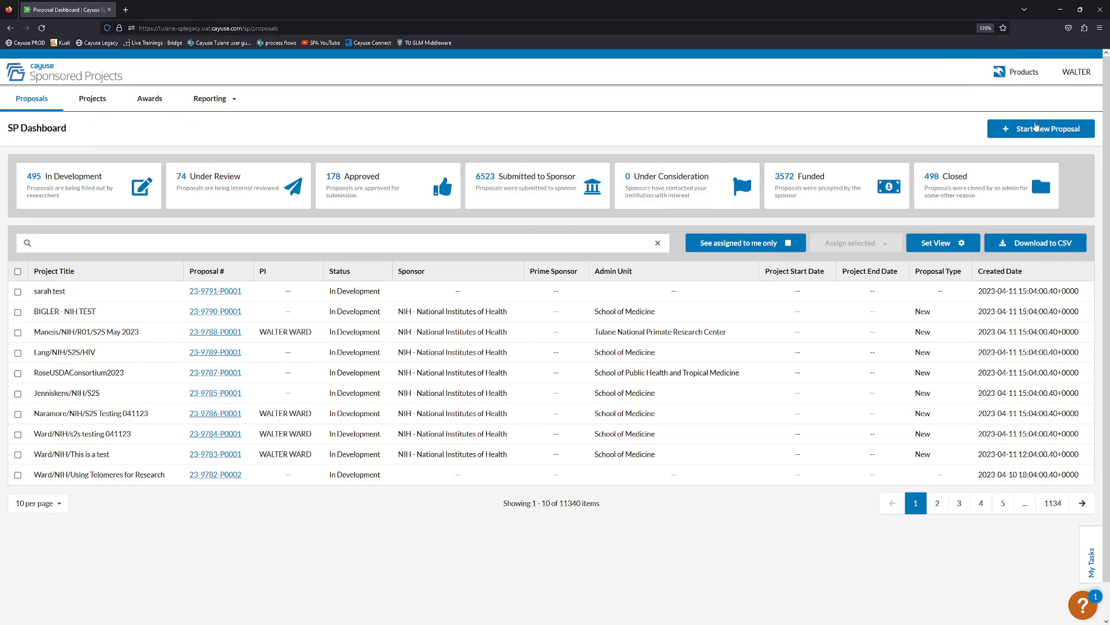
Start creating a new proposal from the SP Dashboard.
{"action": "left_click", "coordinate": [1034, 128]}
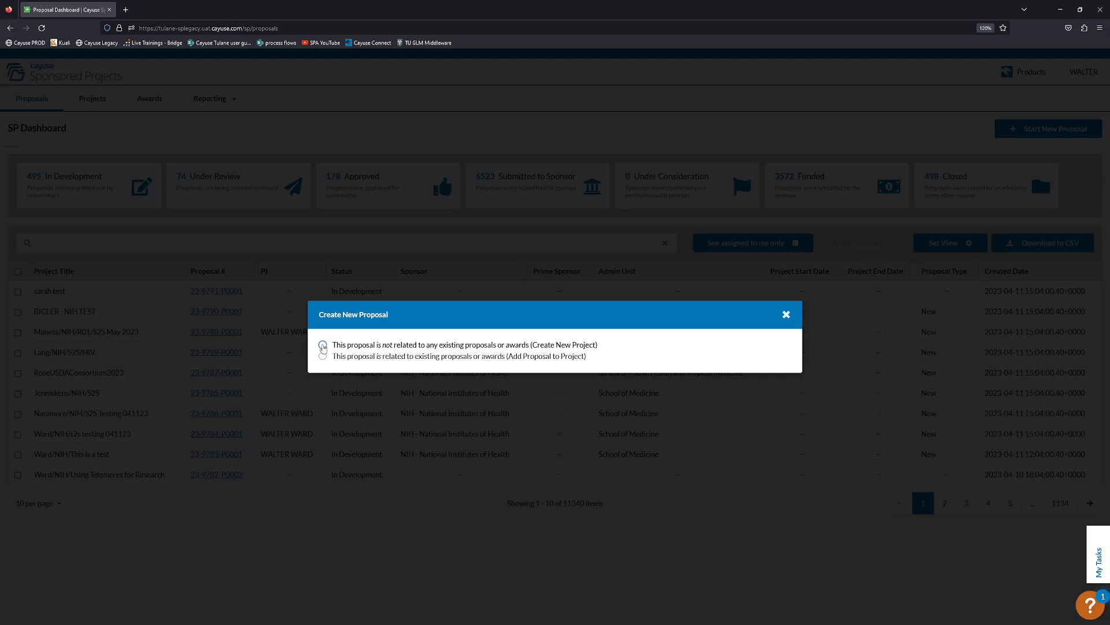
{"action": "left_click", "coordinate": [323, 345]}
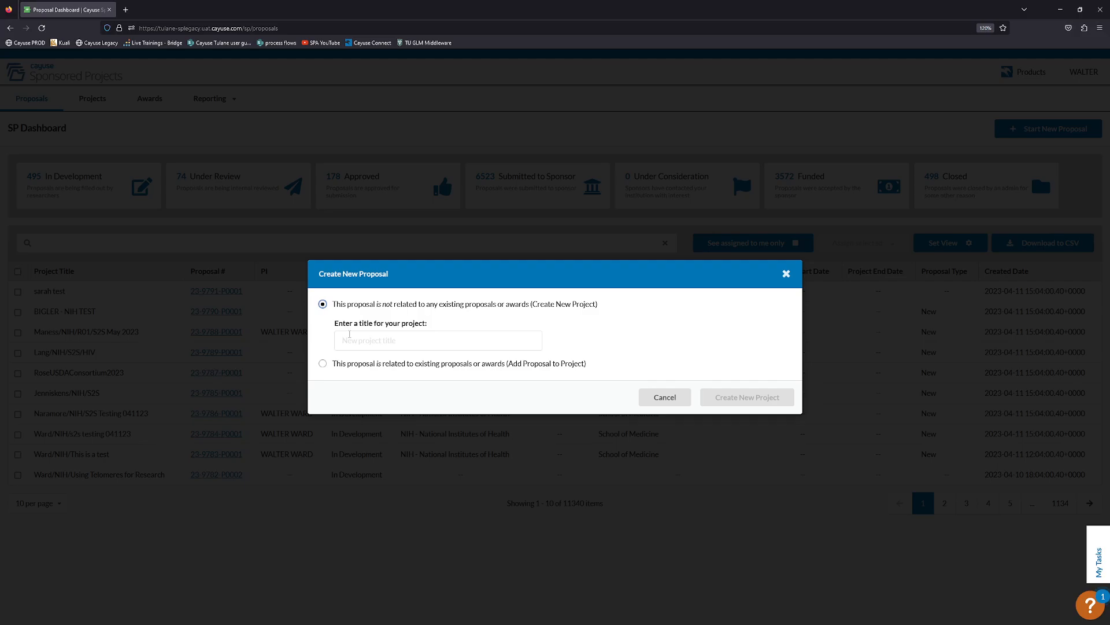
{"action": "left_click", "coordinate": [350, 334]}
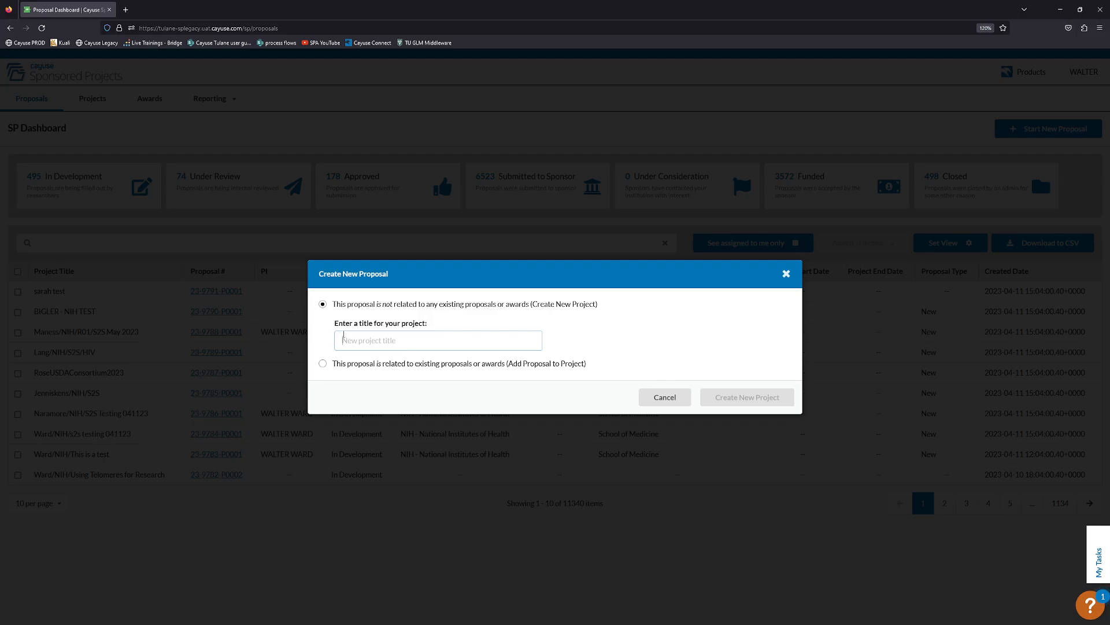
{"action": "type", "text": "Ward/"}
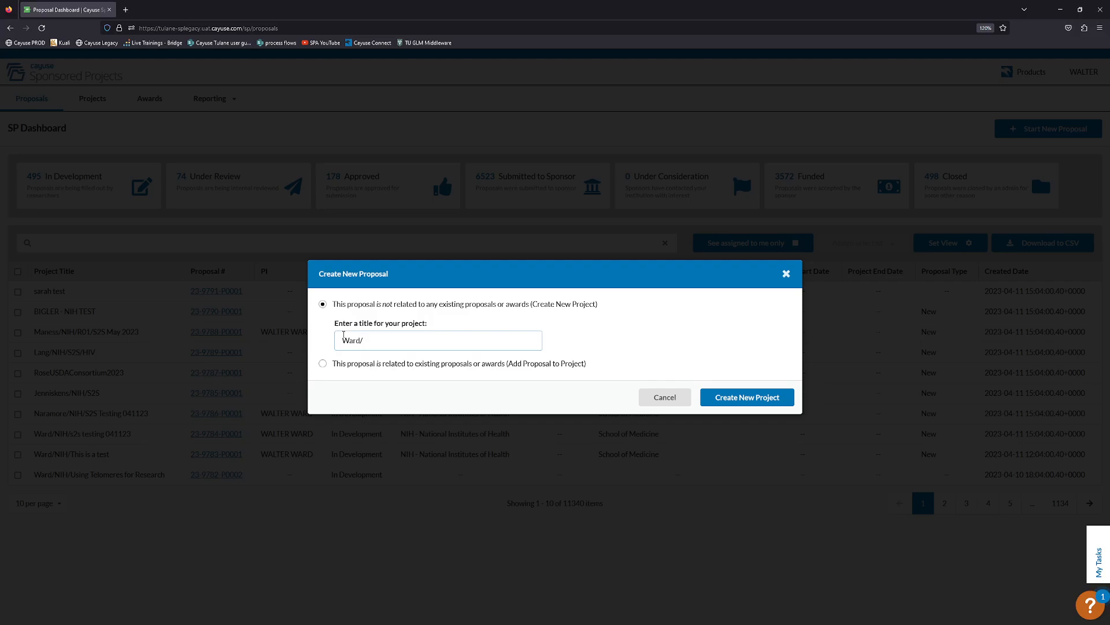
{"action": "type", "text": "NIH/project titl"}
{"action": "key", "text": "BackSpace"}
{"action": "key", "text": "BackSpace"}
{"action": "key", "text": "BackSpace"}
{"action": "key", "text": "BackSpace"}
{"action": "key", "text": "BackSpace"}
{"action": "key", "text": "BackSpace"}
{"action": "key", "text": "BackSpace"}
{"action": "key", "text": "BackSpace"}
{"action": "key", "text": "BackSpace"}
{"action": "key", "text": "BackSpace"}
{"action": "key", "text": "BackSpace"}
{"action": "key", "text": "BackSpace"}
{"action": "key", "text": "BackSpace"}
{"action": "key", "text": "BackSpace"}
{"action": "key", "text": "BackSpace"}
{"action": "key", "text": "BackSpace"}
{"action": "key", "text": "BackSpace"}
{"action": "key", "text": "BackSpace"}
{"action": "key", "text": "BackSpace"}
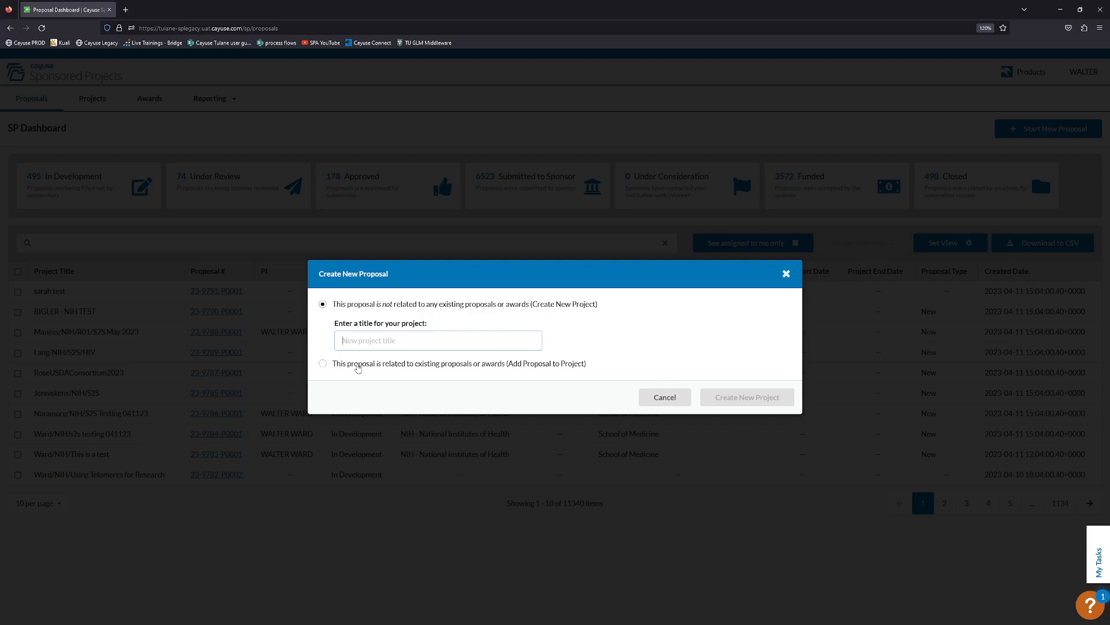
Mark the proposal as related to existing proposals or awards and search the projects for "diabetes".
{"action": "left_click", "coordinate": [323, 363]}
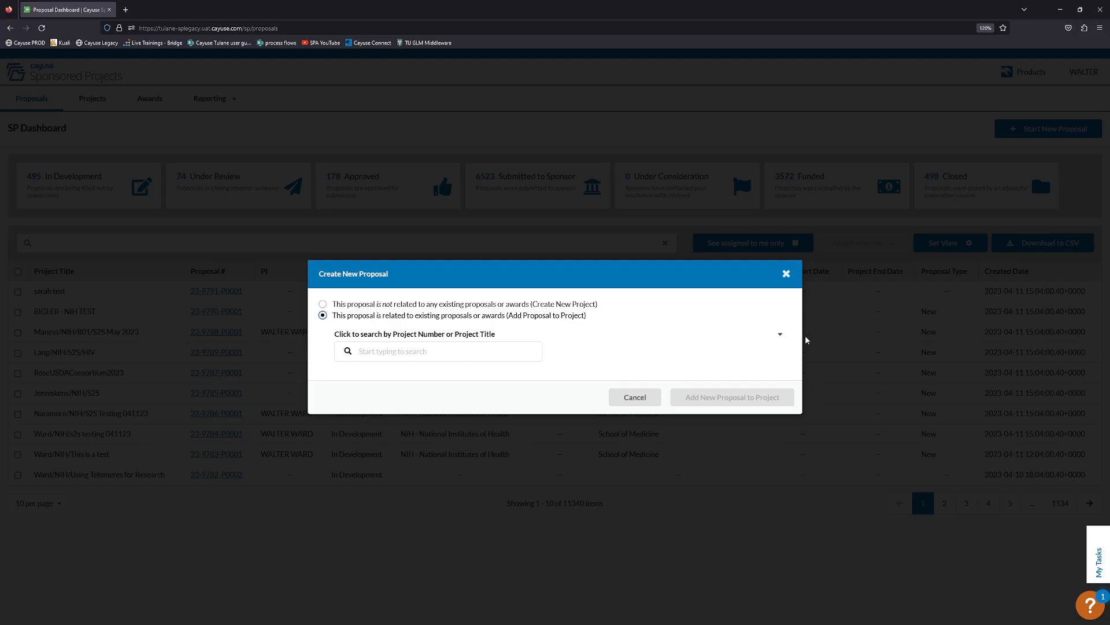
{"action": "left_click", "coordinate": [717, 332]}
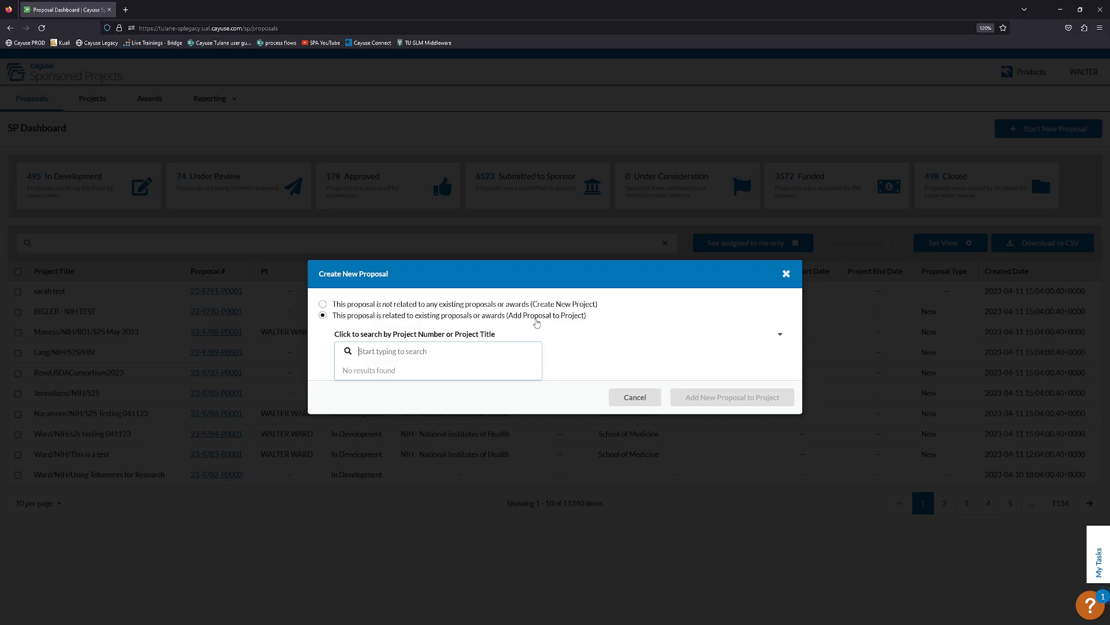
{"action": "type", "text": "diabete"}
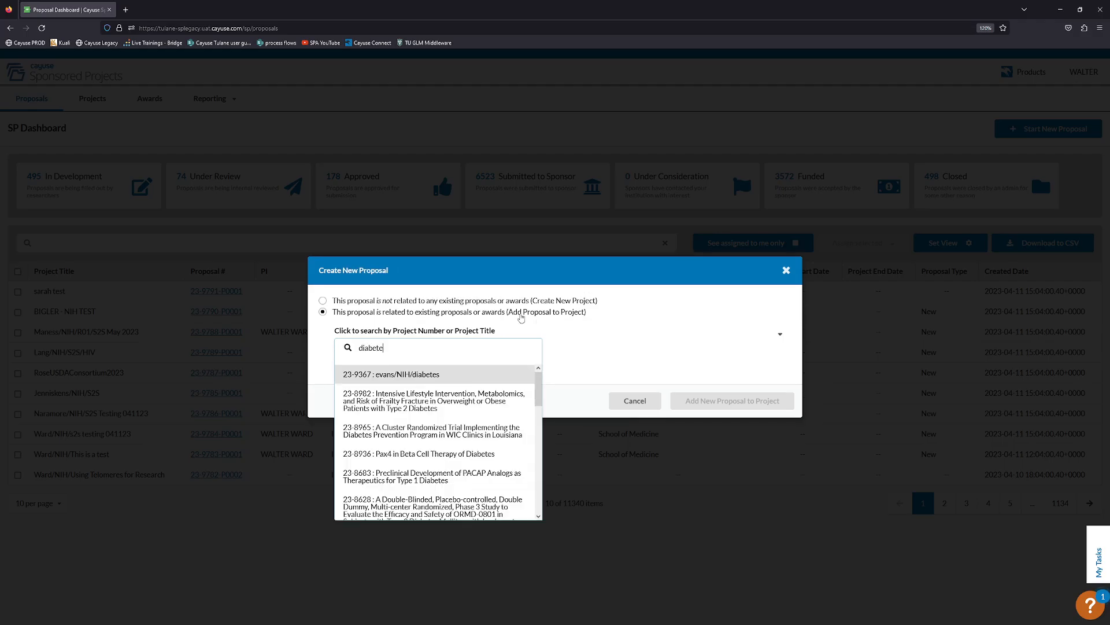
{"action": "type", "text": "s"}
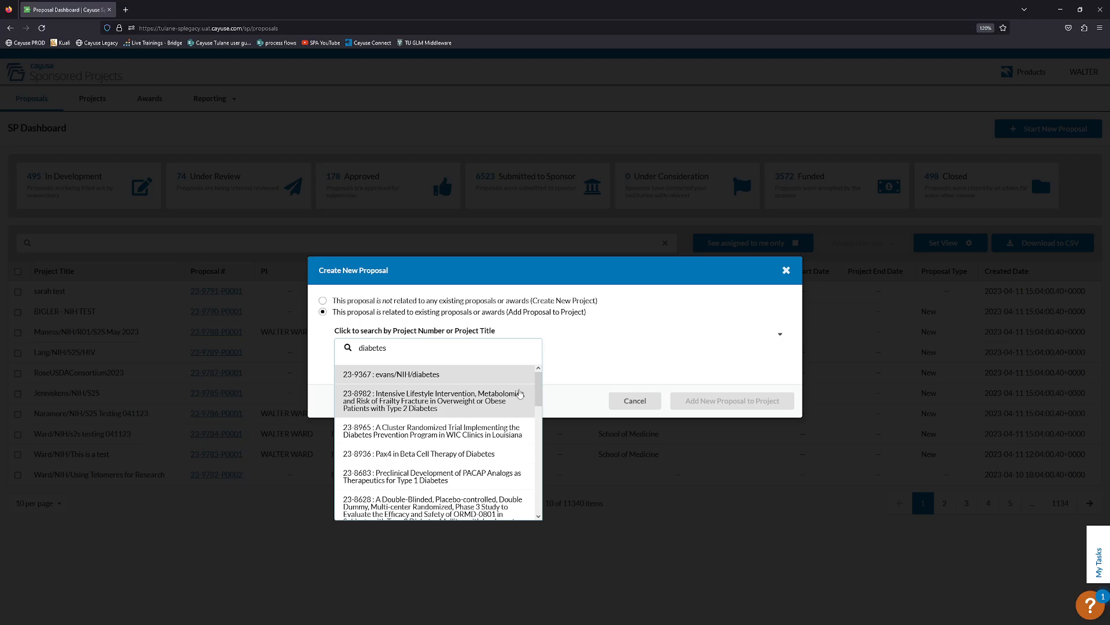
Select project 23-8329, "Leveraging Precision Medicine to Improve the Lives of People with Diabetes", and add the new proposal to it.
{"action": "left_click_drag", "start_coordinate": [537, 393], "coordinate": [538, 443]}
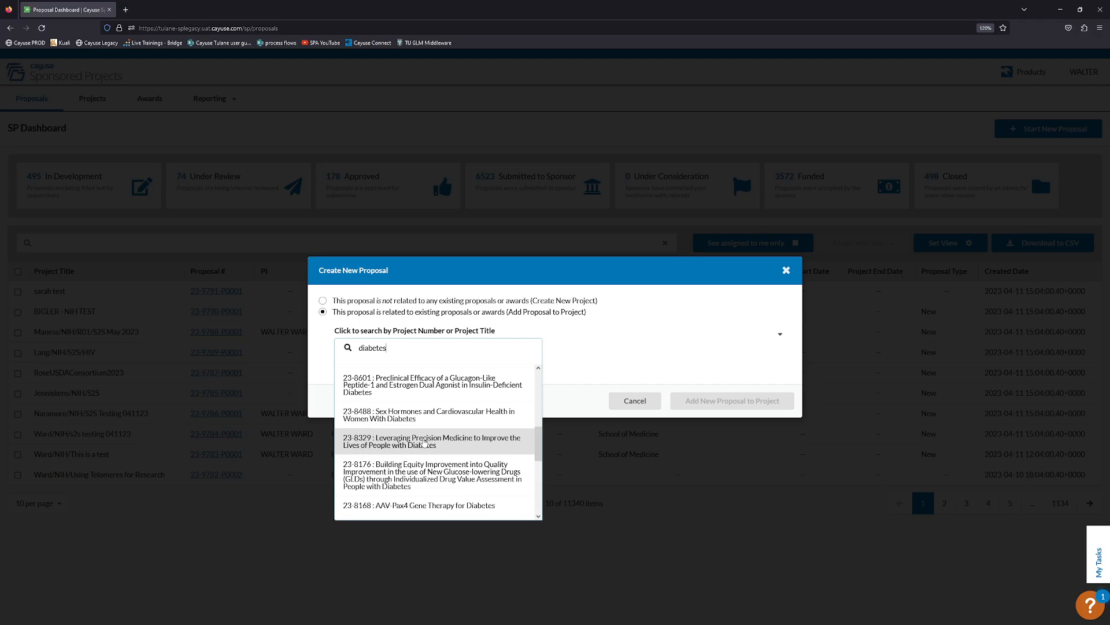
{"action": "scroll", "coordinate": [474, 457], "scroll_direction": "down", "scroll_amount": 3}
{"action": "scroll", "coordinate": [463, 447], "scroll_direction": "up", "scroll_amount": 1}
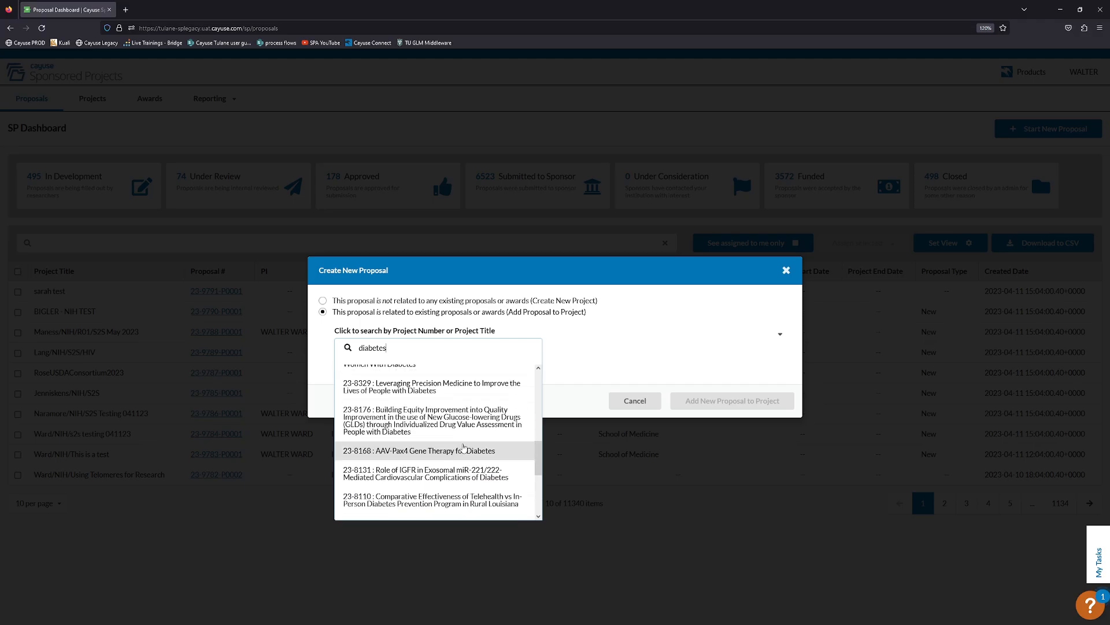
{"action": "scroll", "coordinate": [428, 456], "scroll_direction": "up", "scroll_amount": 2}
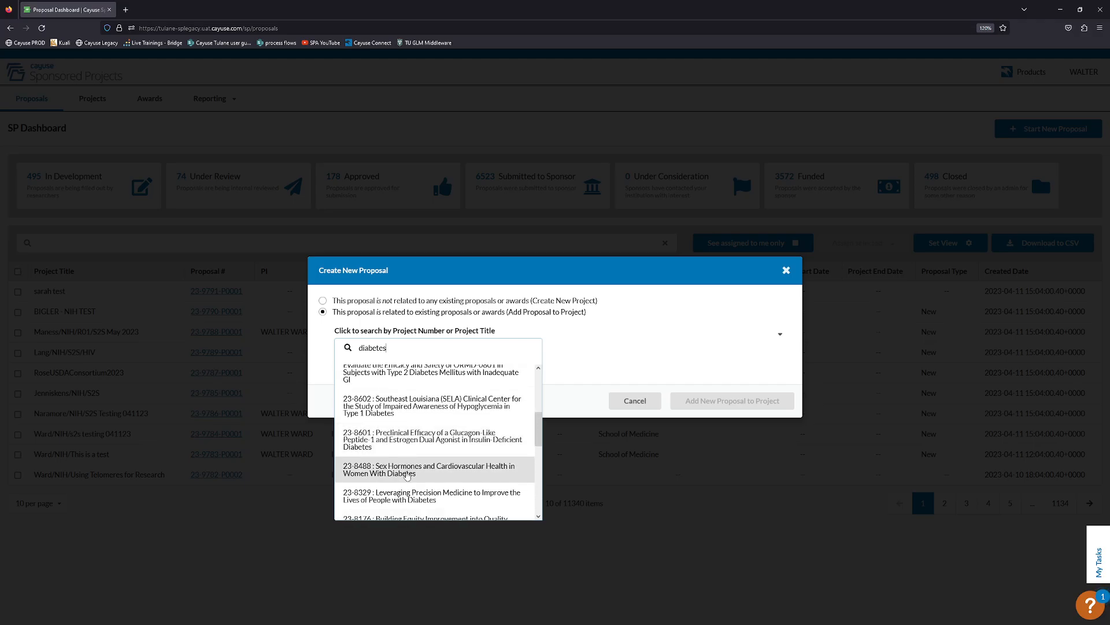
{"action": "left_click", "coordinate": [409, 493]}
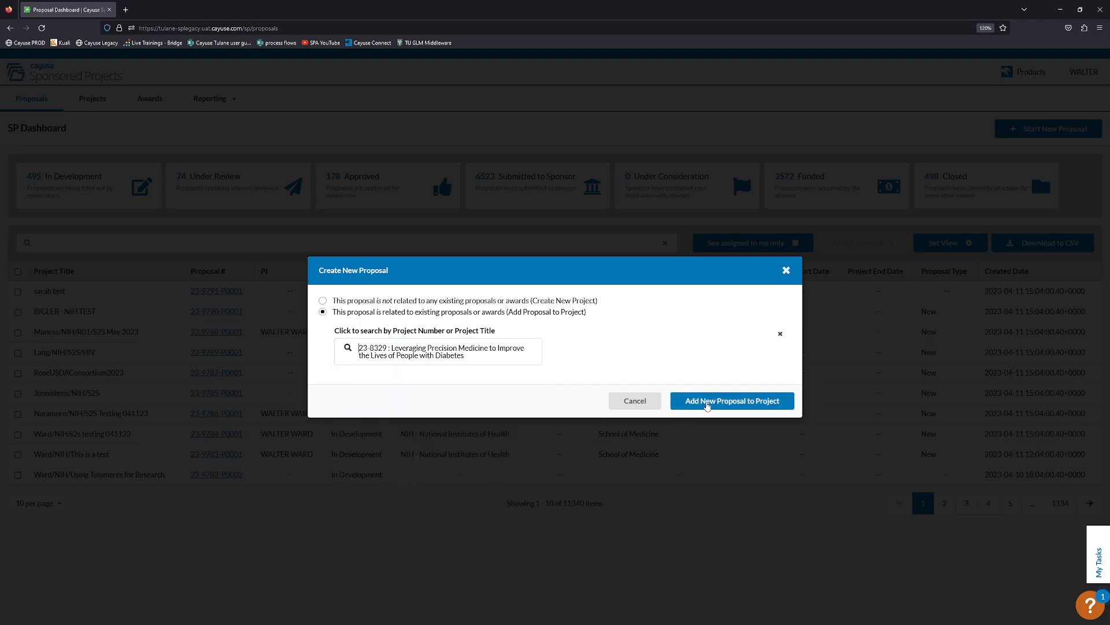
{"action": "left_click", "coordinate": [707, 405]}
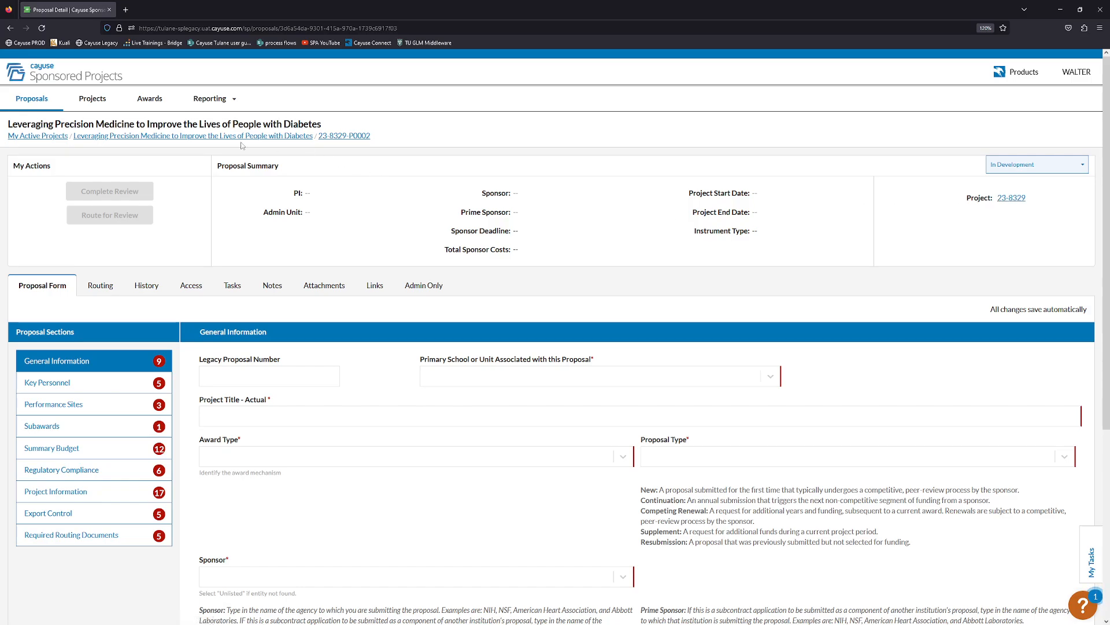
Open the proposal's parent project and review its awards and proposals lists.
{"action": "left_click", "coordinate": [152, 137]}
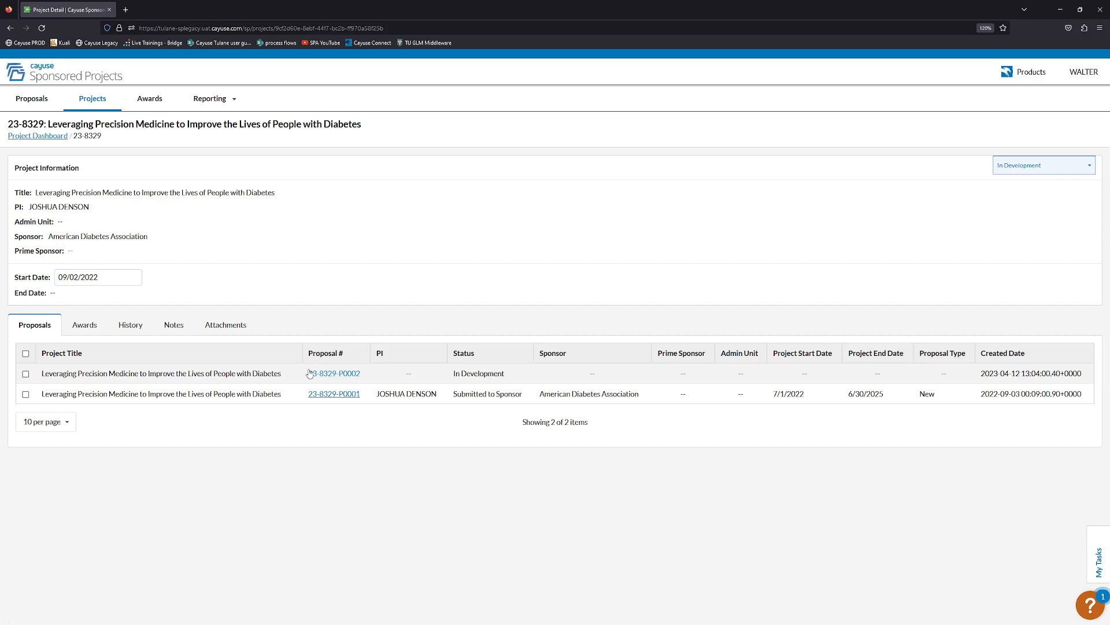
{"action": "left_click", "coordinate": [85, 327]}
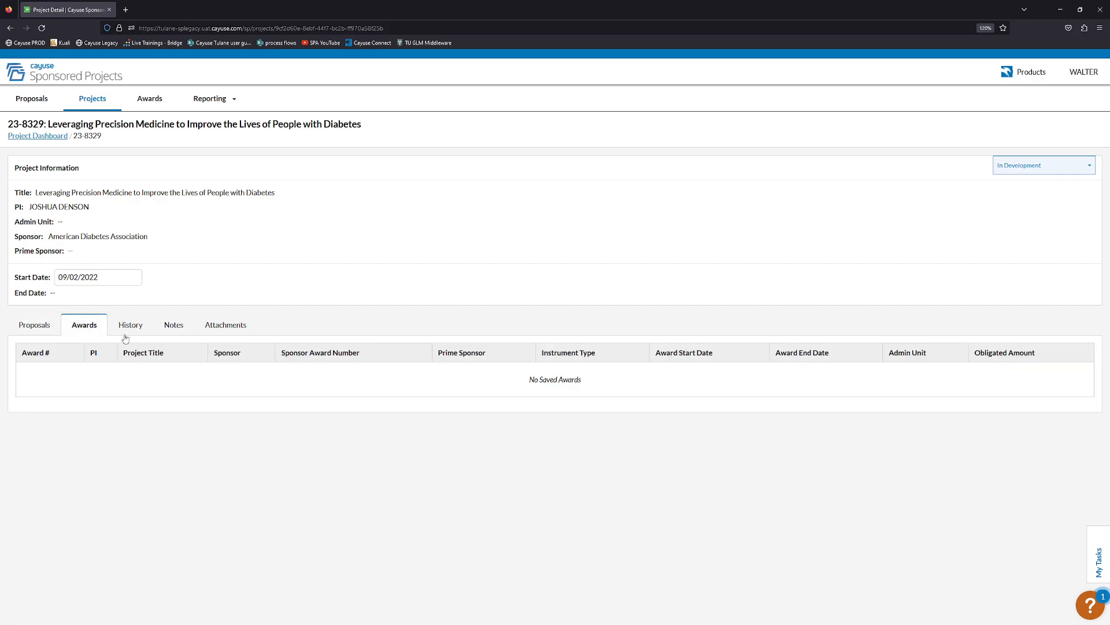
{"action": "left_click", "coordinate": [41, 330]}
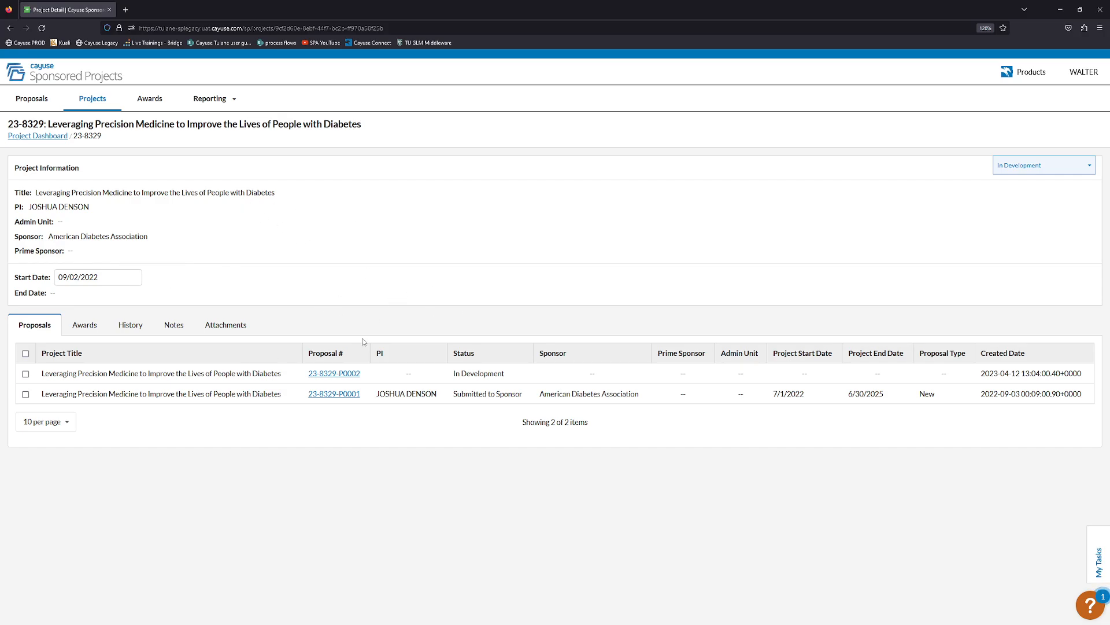
Return to the Sponsored Projects dashboard and start another new proposal related to existing proposals or awards.
{"action": "left_click", "coordinate": [1021, 81]}
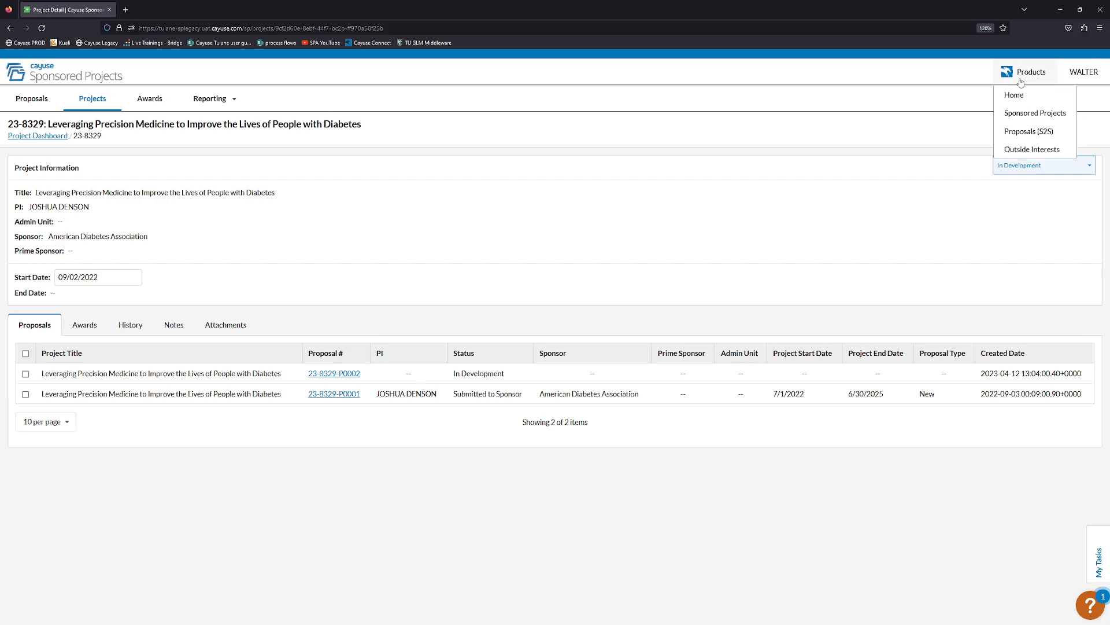
{"action": "left_click", "coordinate": [1035, 113]}
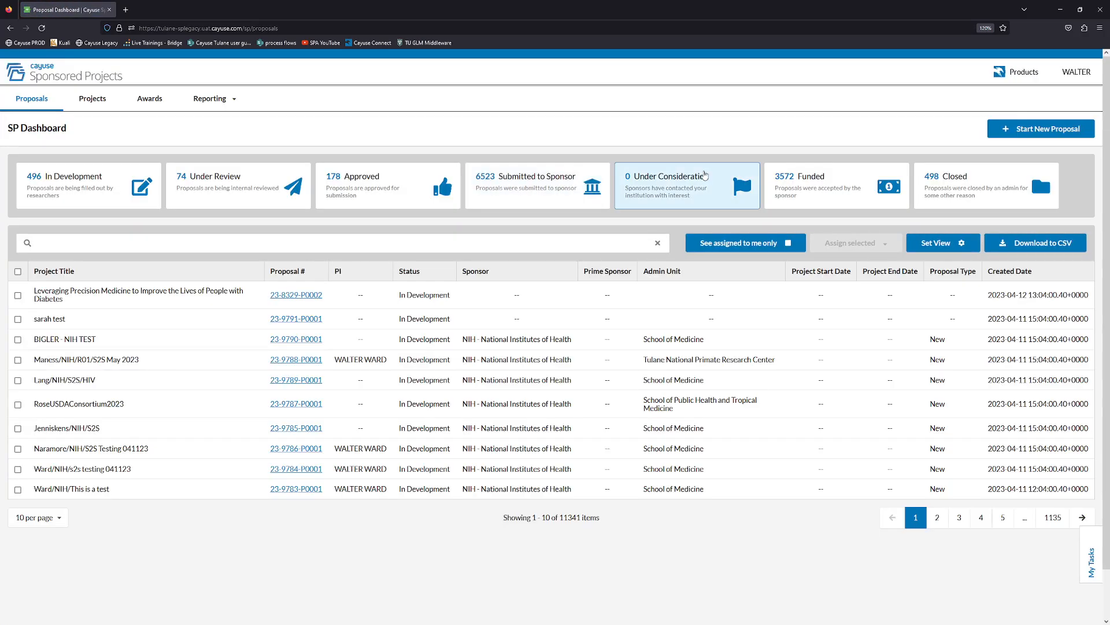
{"action": "left_click", "coordinate": [1018, 130]}
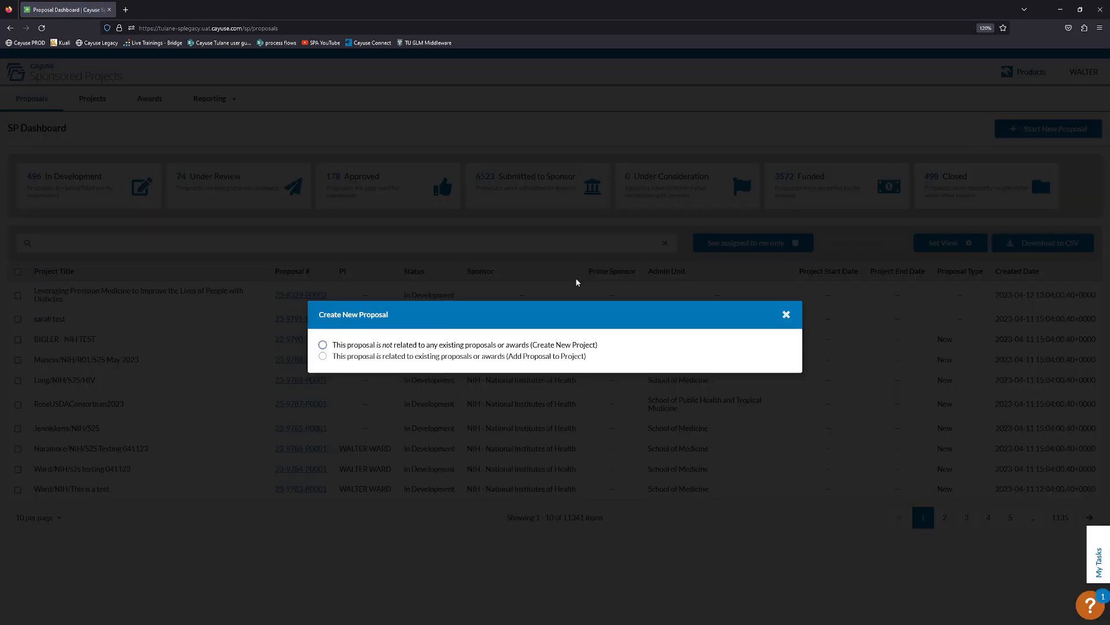
{"action": "left_click", "coordinate": [323, 356]}
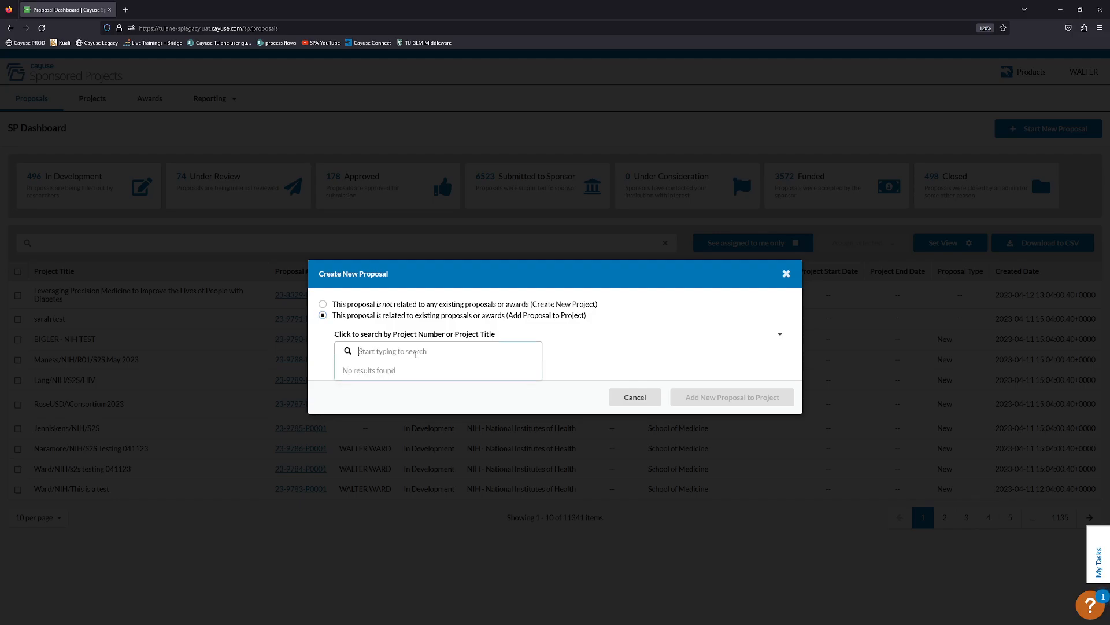
Search the existing projects for "cancer" and examine the list of matching projects through to its end.
{"action": "type", "text": "cancer"}
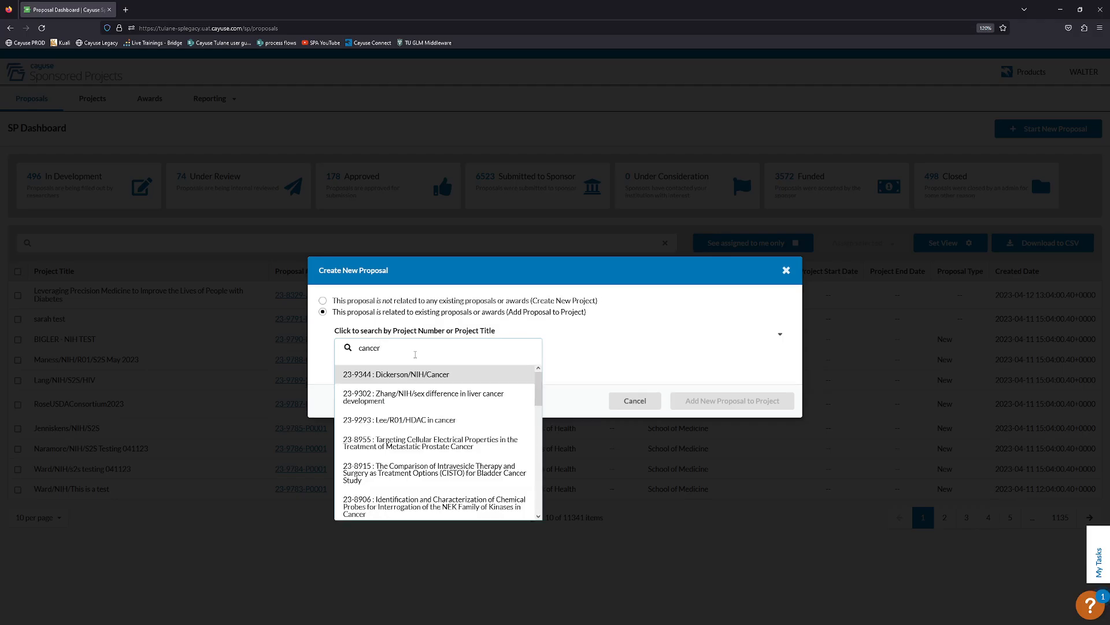
{"action": "scroll", "coordinate": [442, 410], "scroll_direction": "down", "scroll_amount": 3}
{"action": "scroll", "coordinate": [441, 409], "scroll_direction": "down", "scroll_amount": 1}
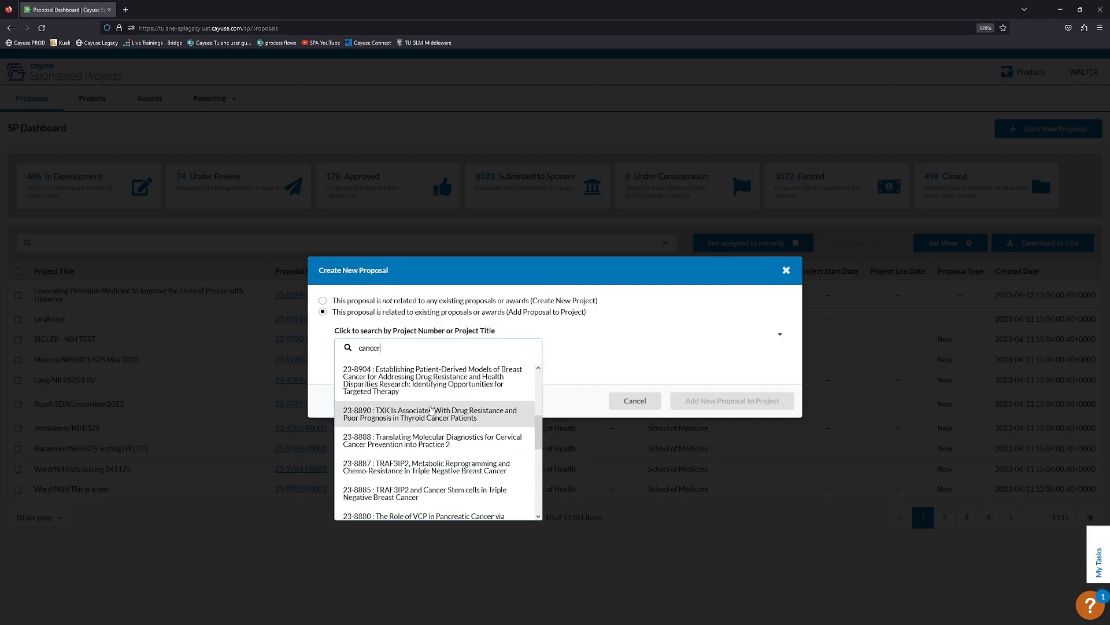
{"action": "scroll", "coordinate": [427, 435], "scroll_direction": "down", "scroll_amount": 2}
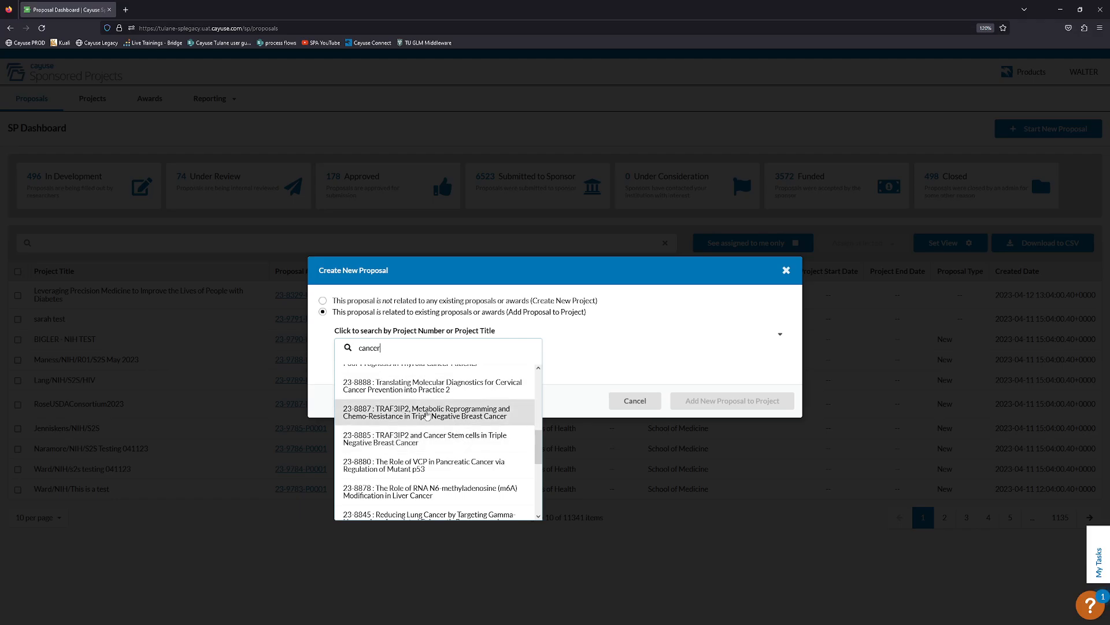
{"action": "scroll", "coordinate": [408, 459], "scroll_direction": "down", "scroll_amount": 1}
{"action": "scroll", "coordinate": [408, 459], "scroll_direction": "down", "scroll_amount": 4}
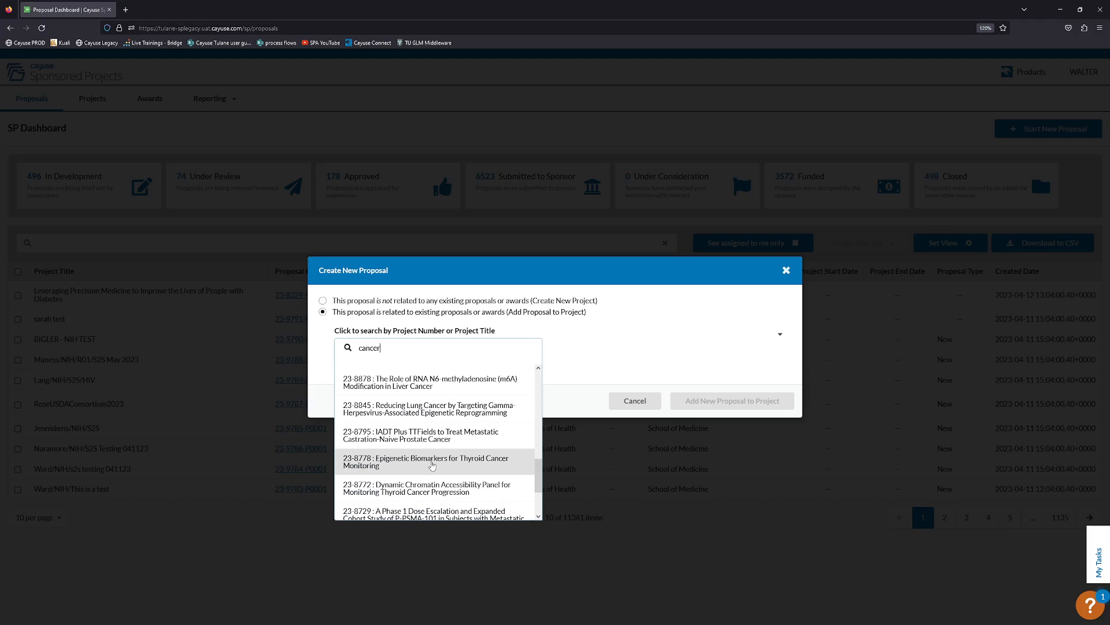
{"action": "scroll", "coordinate": [445, 451], "scroll_direction": "down", "scroll_amount": 2}
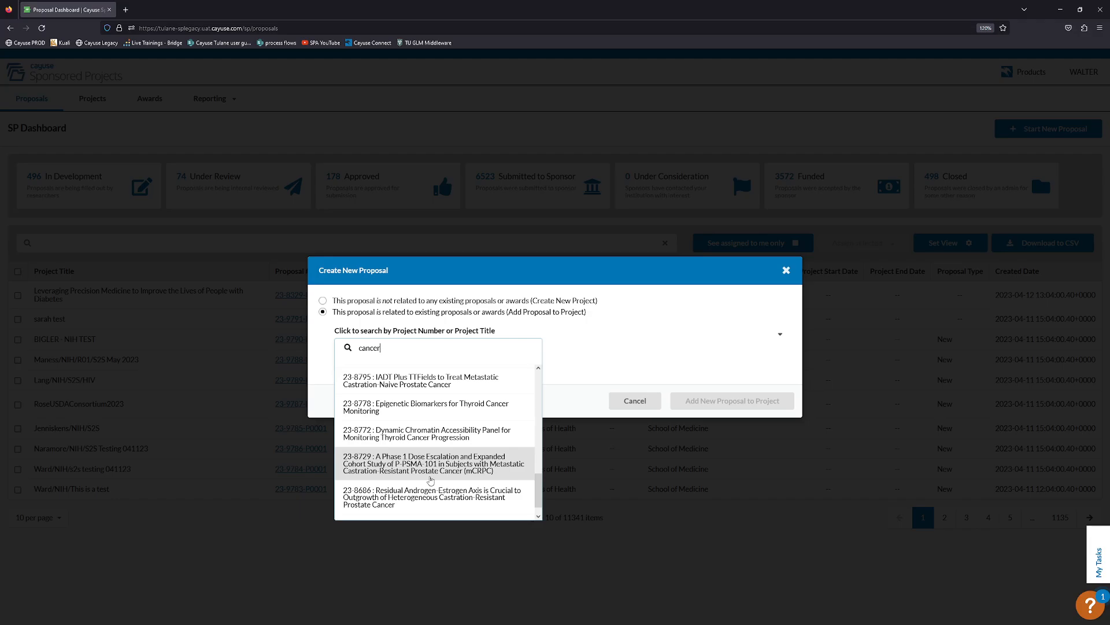
{"action": "scroll", "coordinate": [439, 463], "scroll_direction": "up", "scroll_amount": 5}
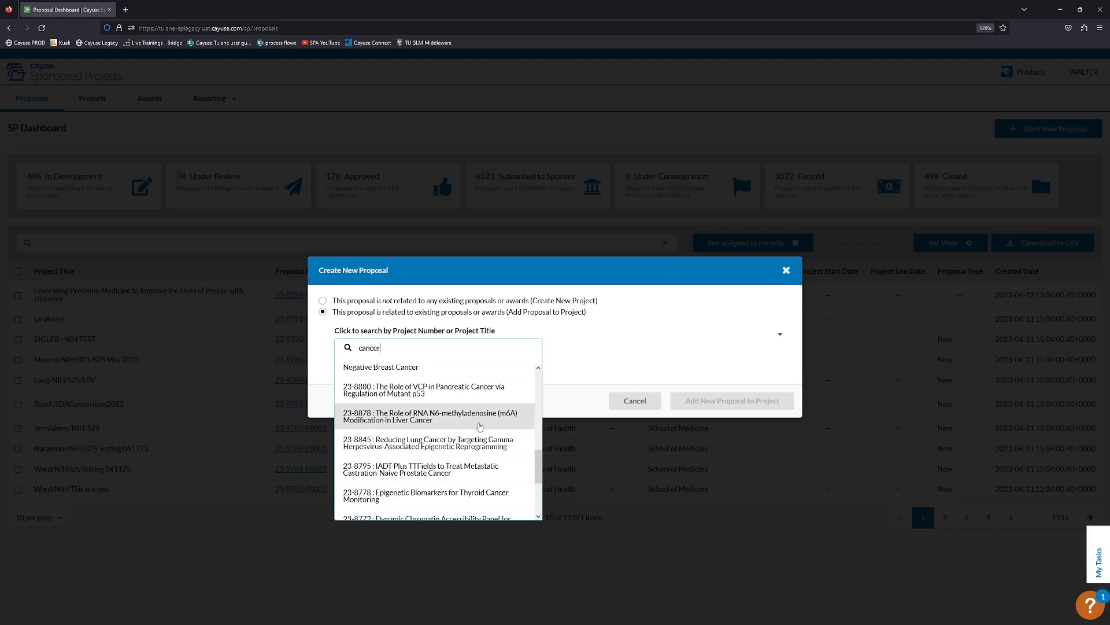
{"action": "scroll", "coordinate": [469, 439], "scroll_direction": "down", "scroll_amount": 4}
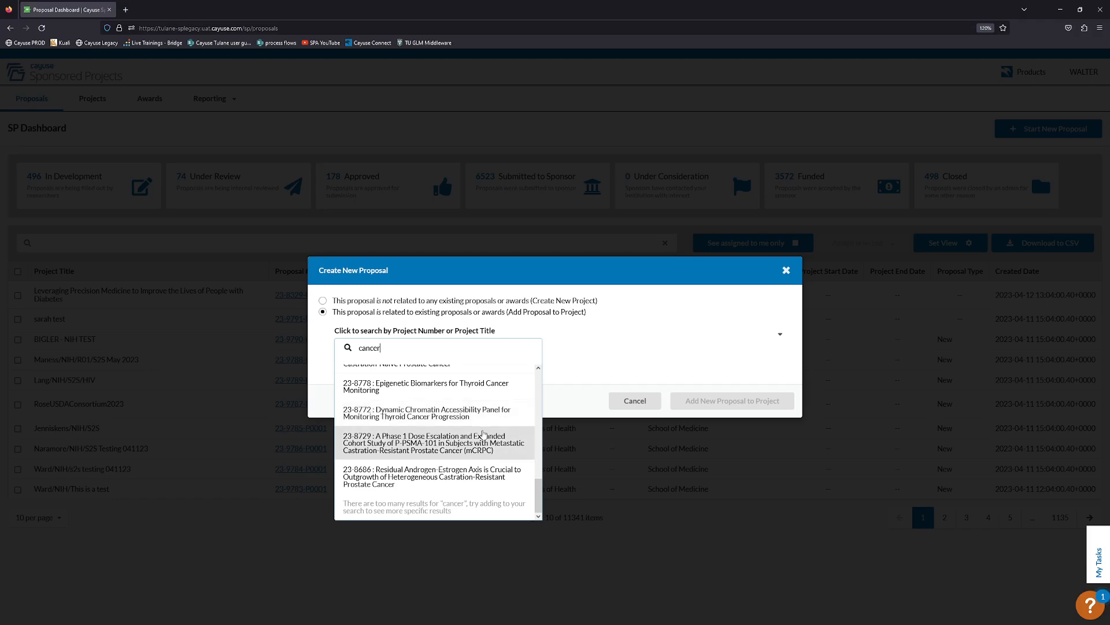
{"action": "scroll", "coordinate": [462, 425], "scroll_direction": "up", "scroll_amount": 2}
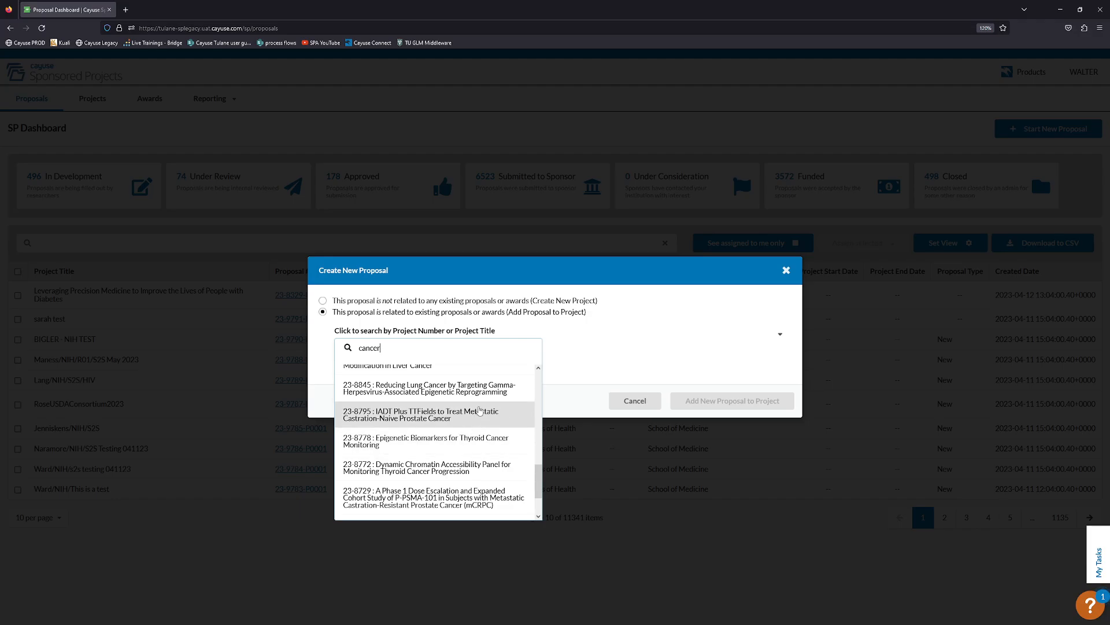
{"action": "left_click", "coordinate": [572, 364]}
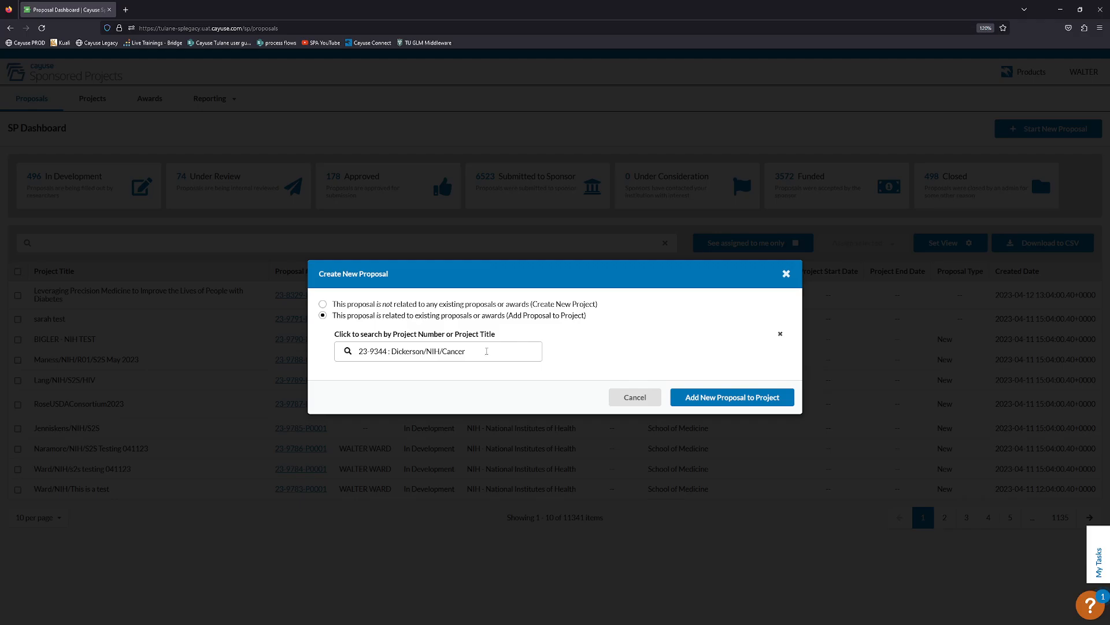